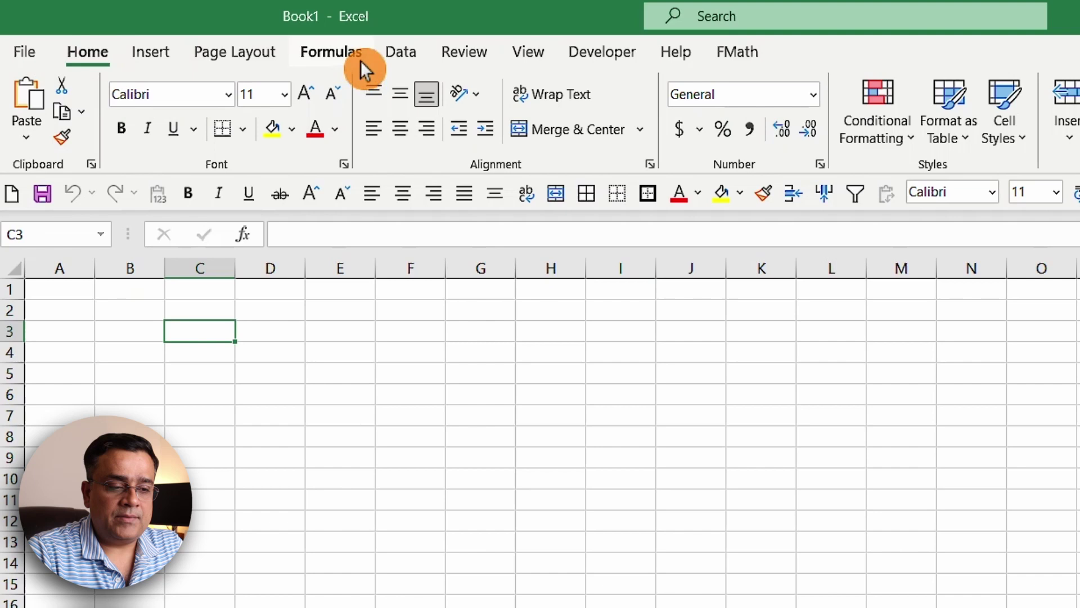
Start a Picture From File import via Data > Get Data > From Other Sources > From Picture
click(381, 50)
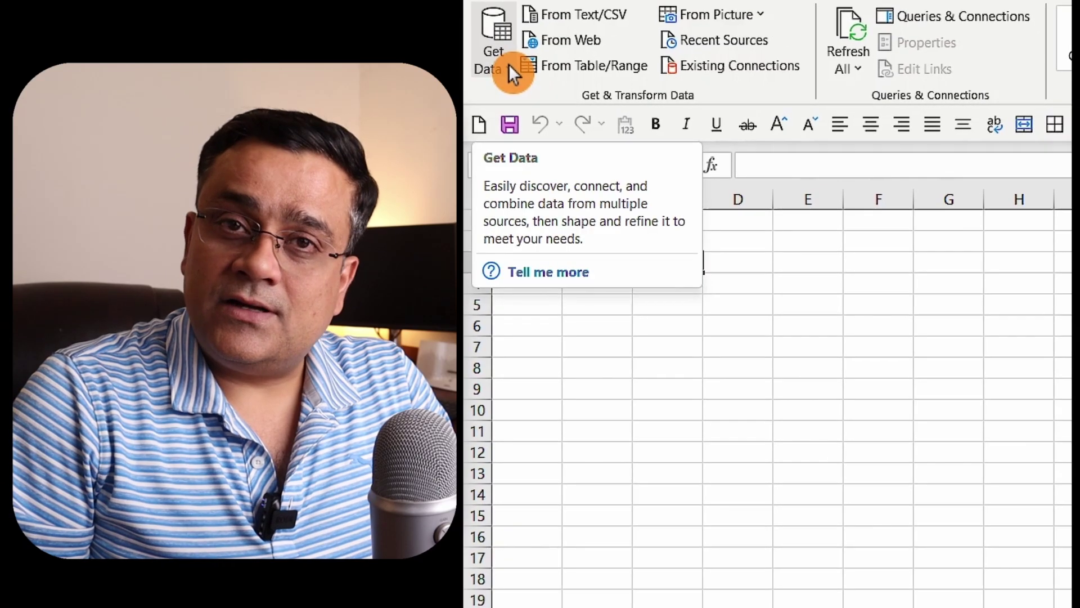
click(507, 63)
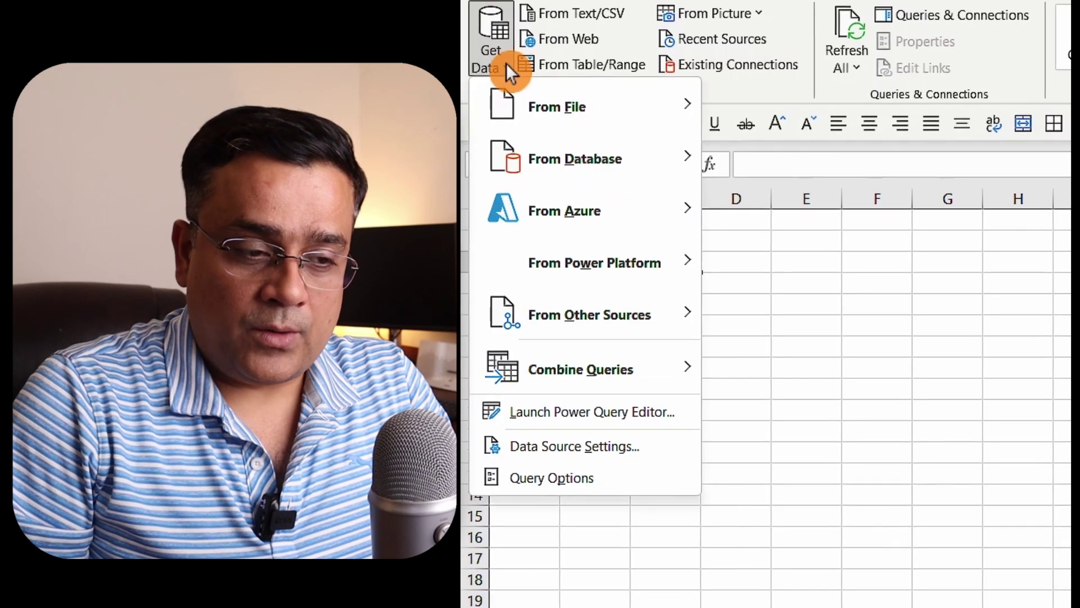
mouse_move(616, 307)
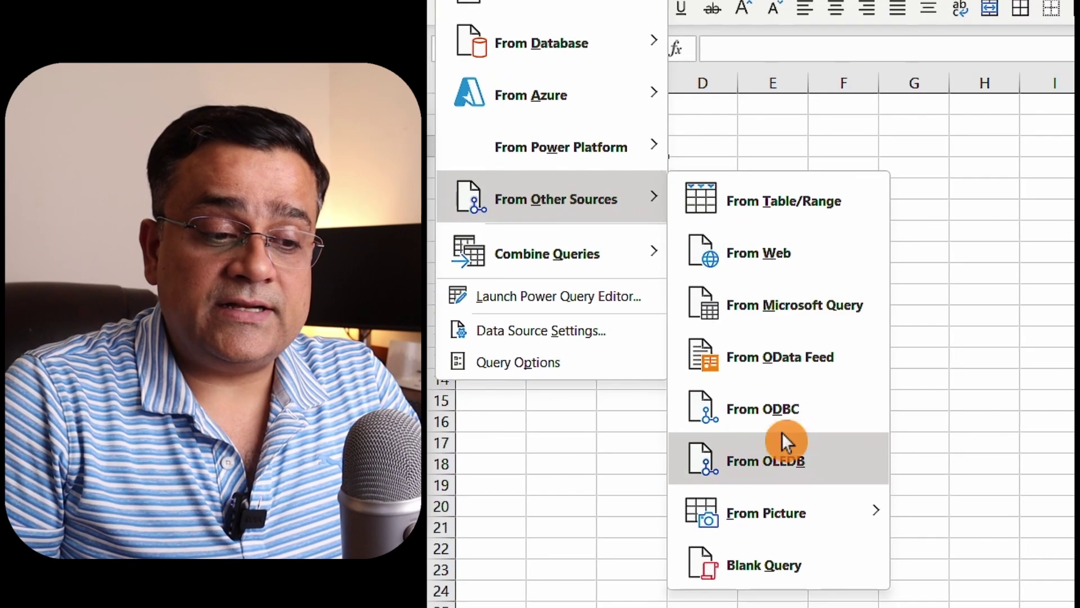
mouse_move(817, 527)
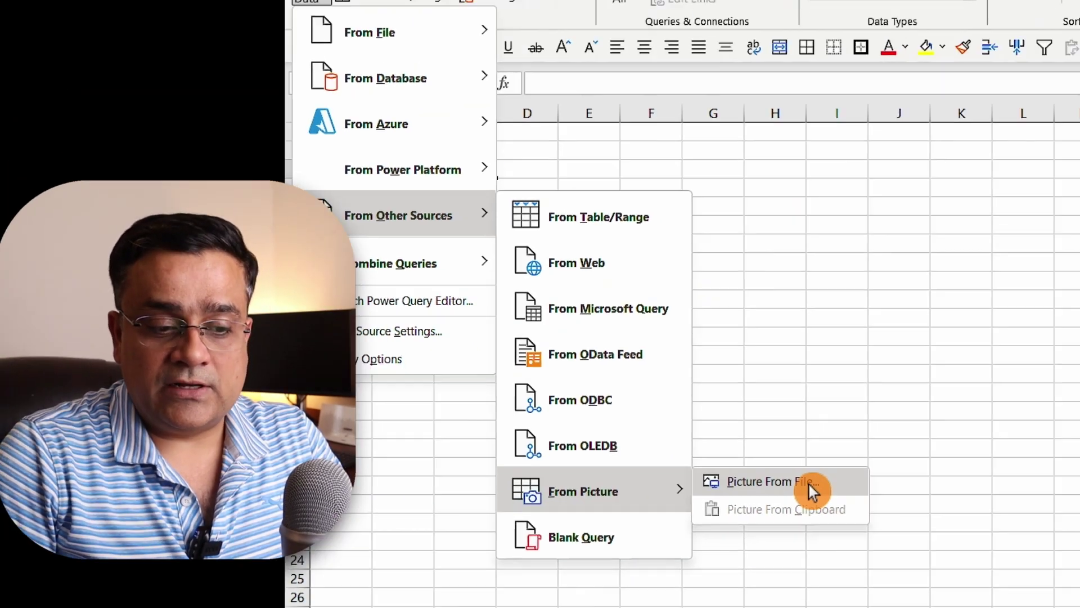
click(1022, 502)
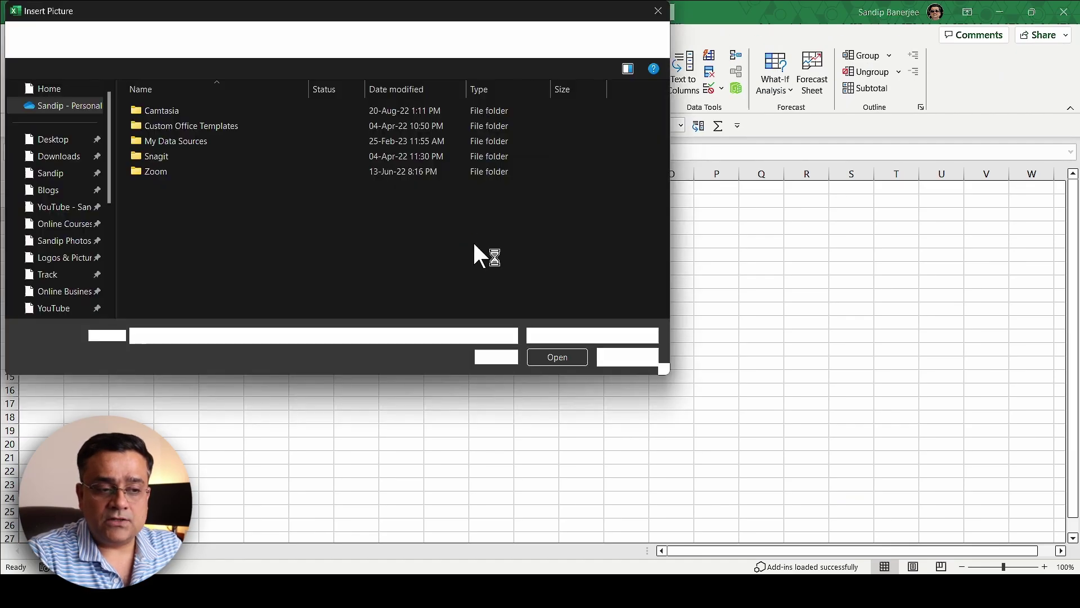
Browse to Downloads > Supporting Materials for Recording > Picture to Excel and select Internet Plan Table
click(59, 159)
double_click(187, 138)
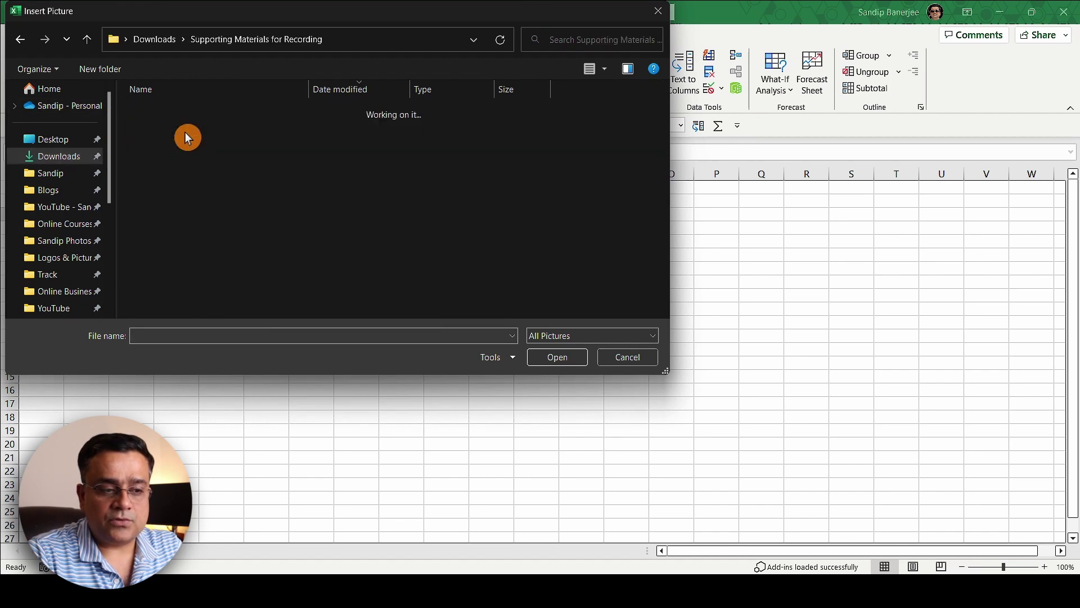
double_click(188, 179)
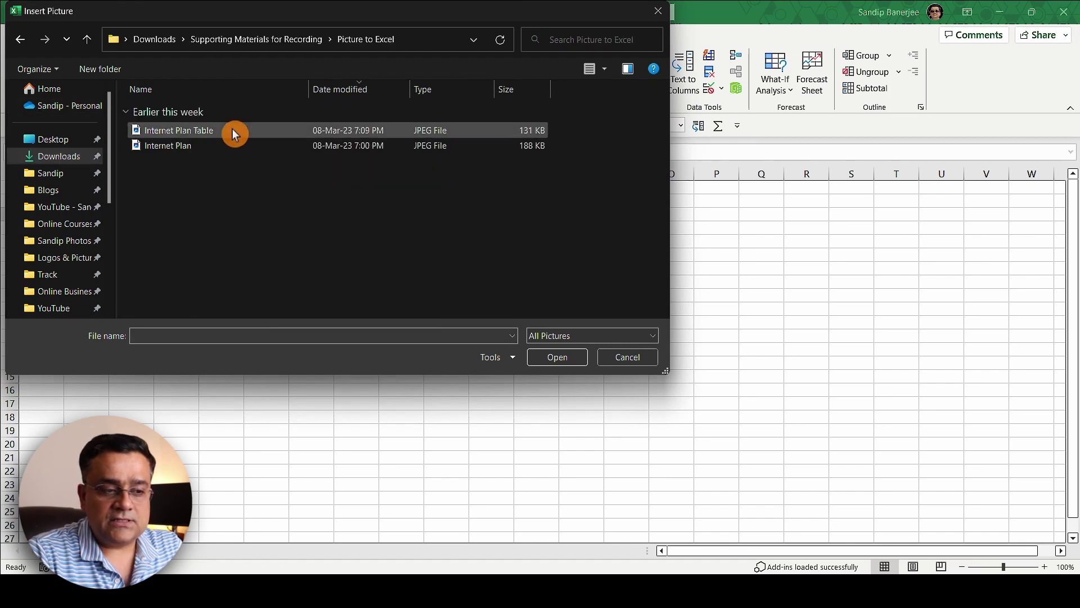
click(170, 132)
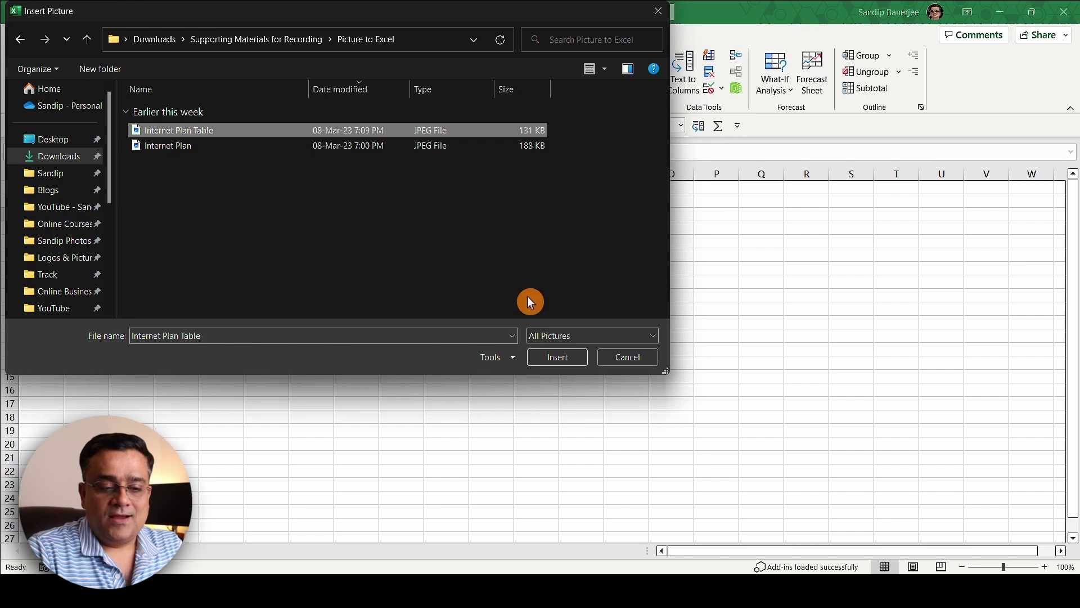
Insert the Internet Plan Table picture for conversion and widen the Data from Picture pane
click(558, 358)
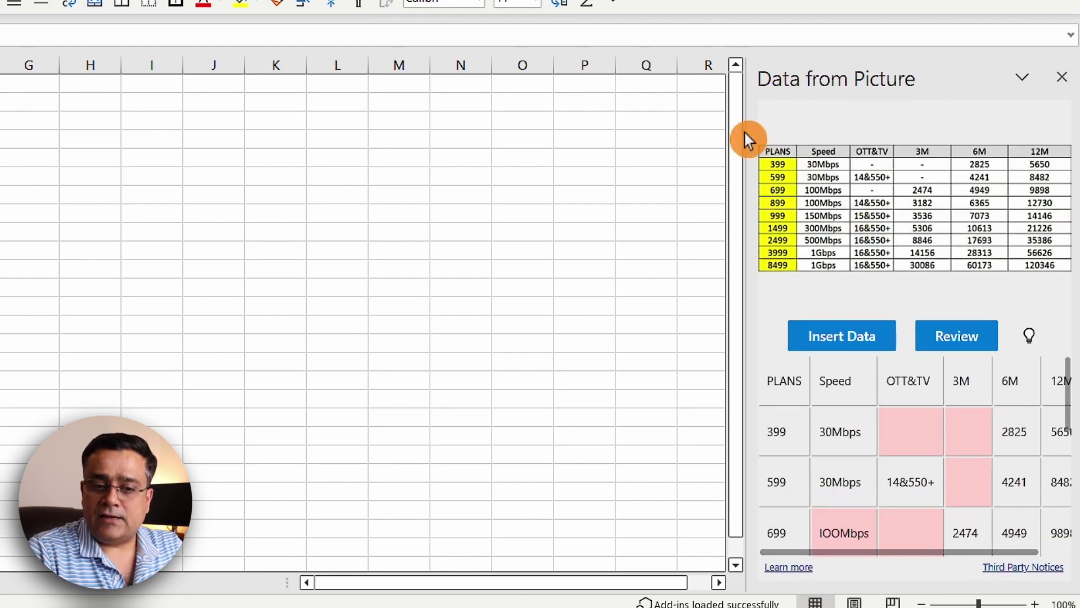
drag(743, 132, 429, 152)
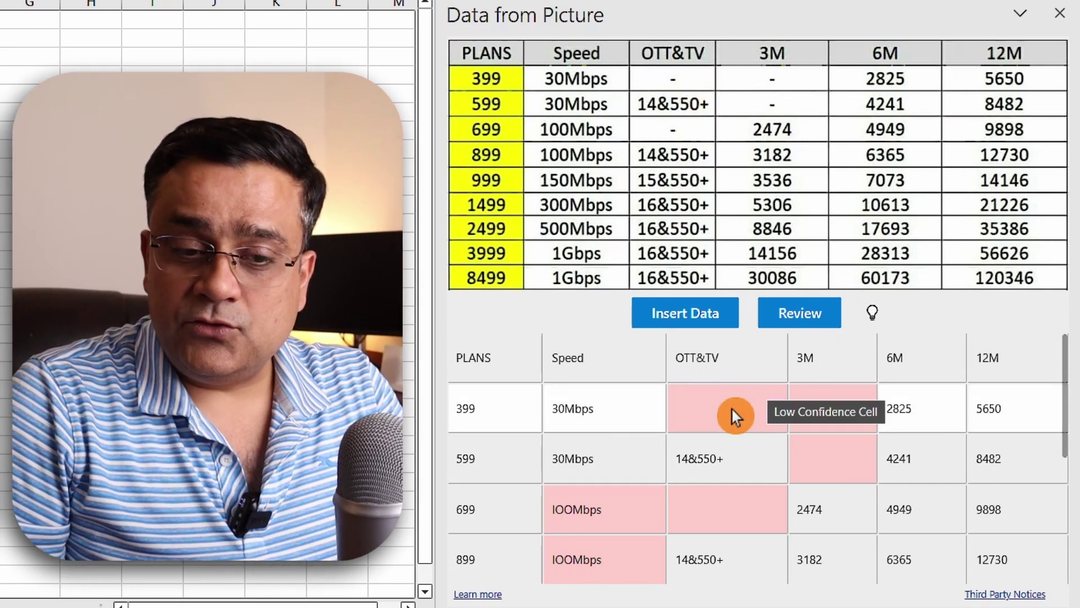
Leave plan 399's empty OTT&TV cell unchanged and fix plan 699's speed to start with 1
click(732, 409)
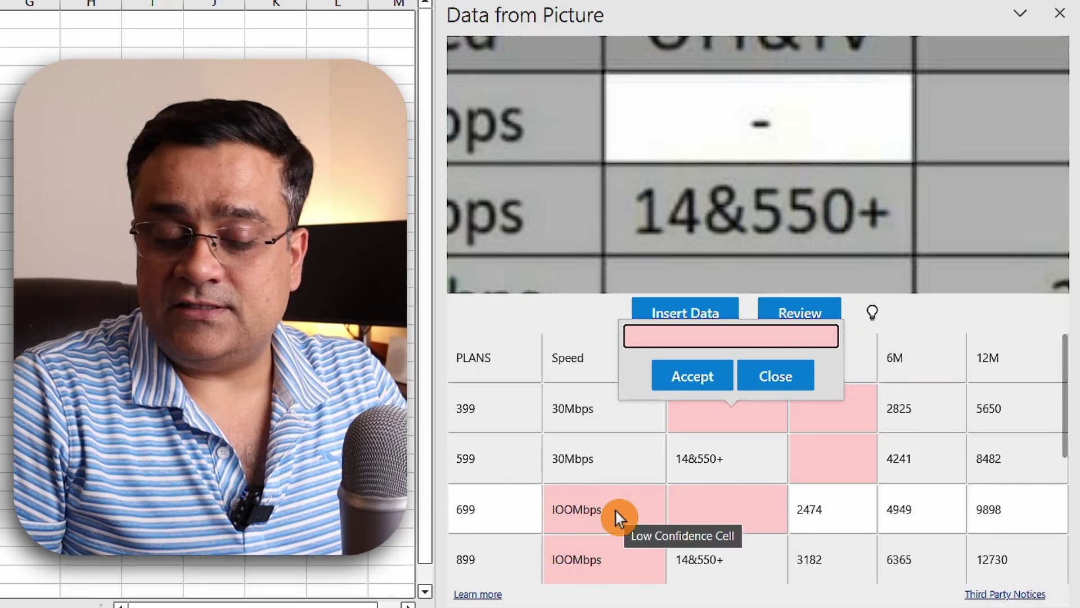
click(592, 517)
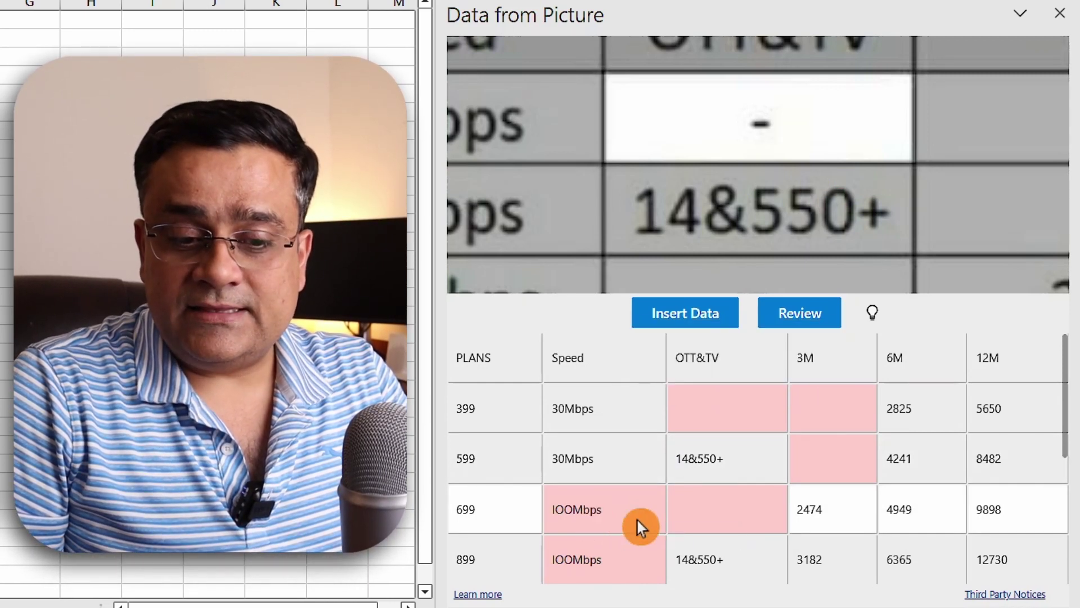
click(594, 508)
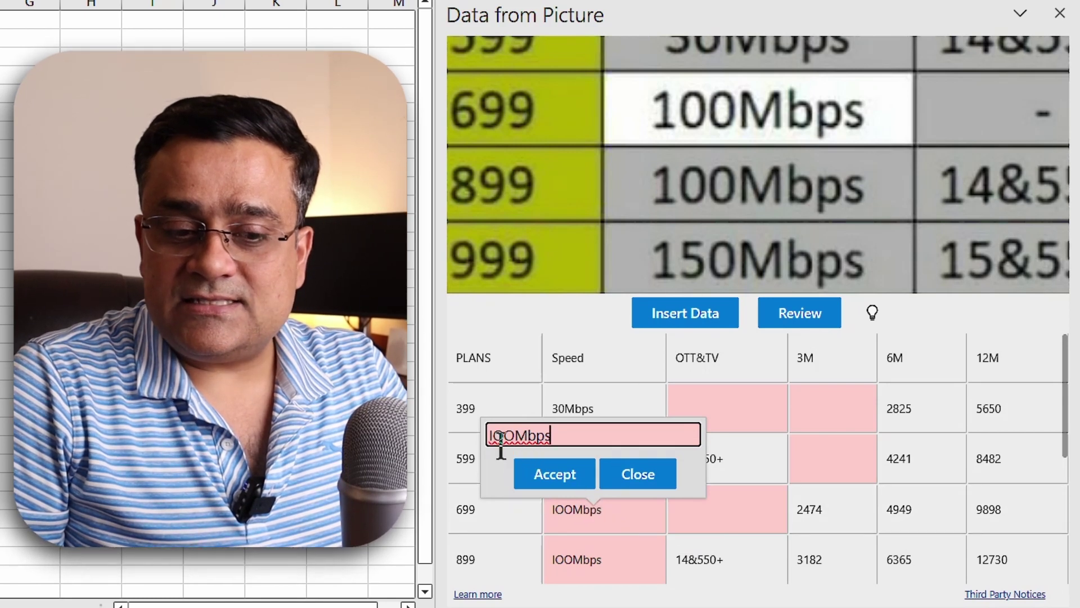
click(485, 436)
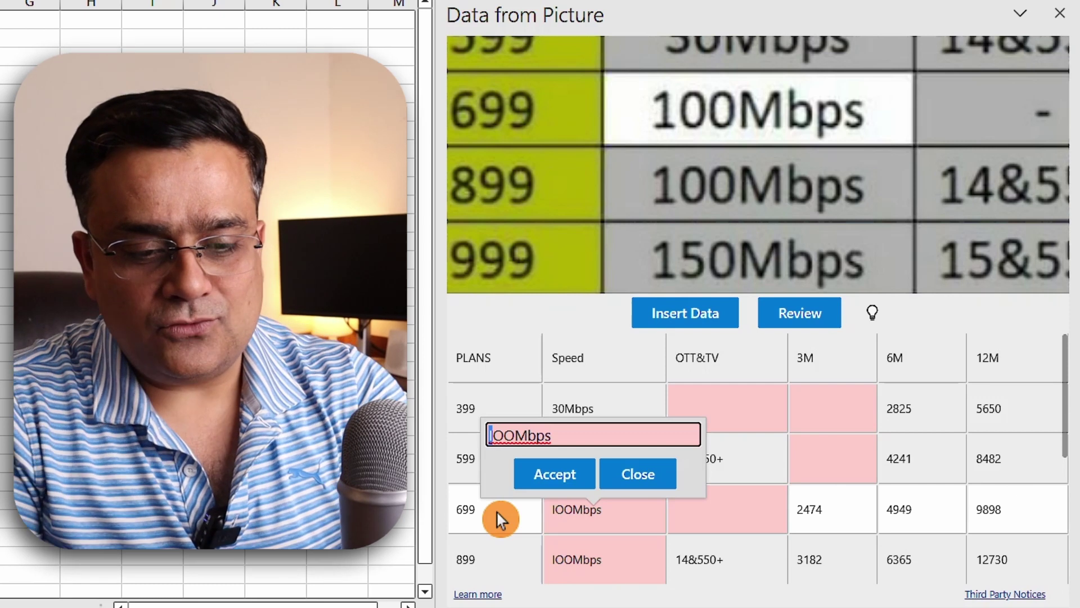
text(1)
click(539, 479)
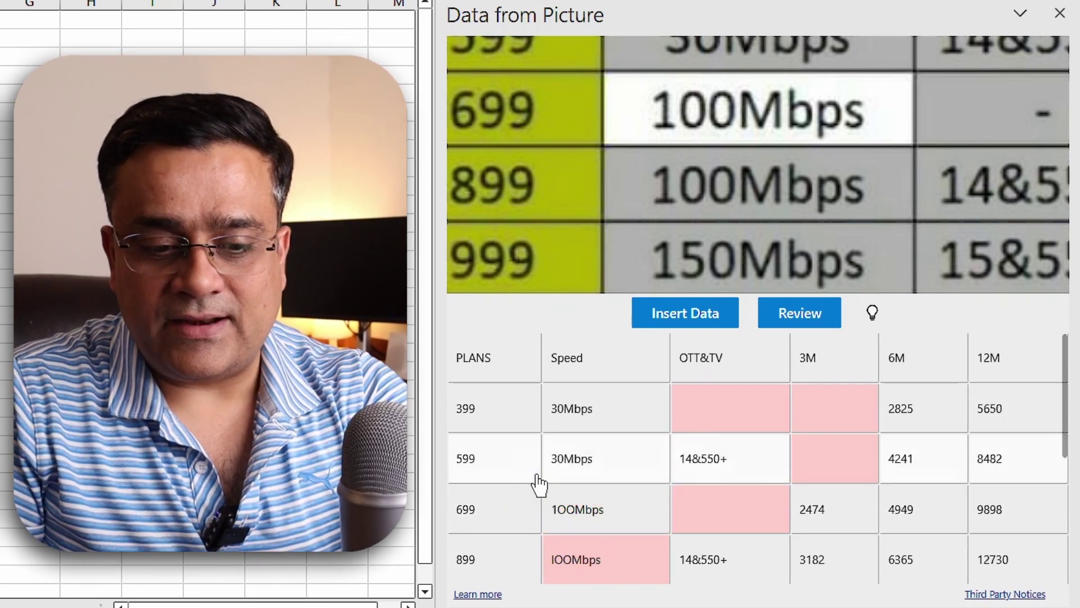
Correct plan 899's speed by replacing the misread leading I with 1
click(598, 575)
click(487, 496)
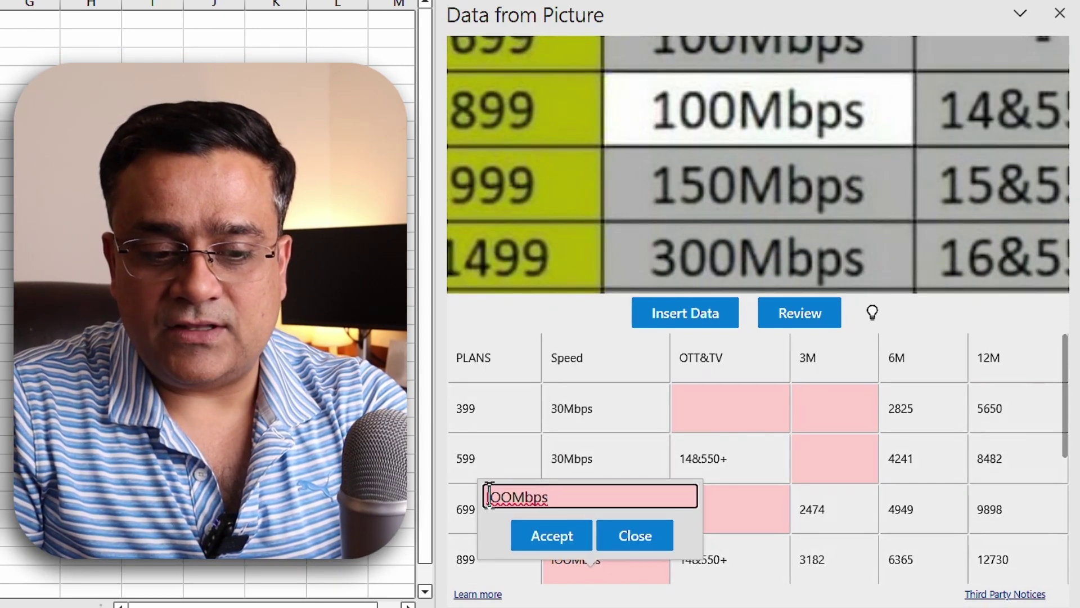
key(Delete)
text(1)
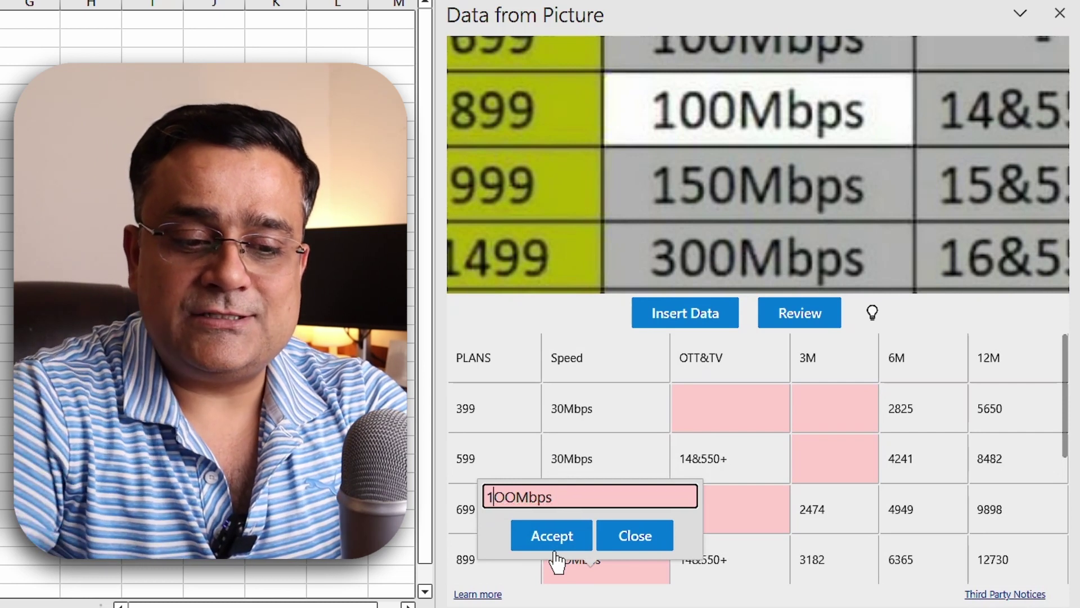
click(554, 548)
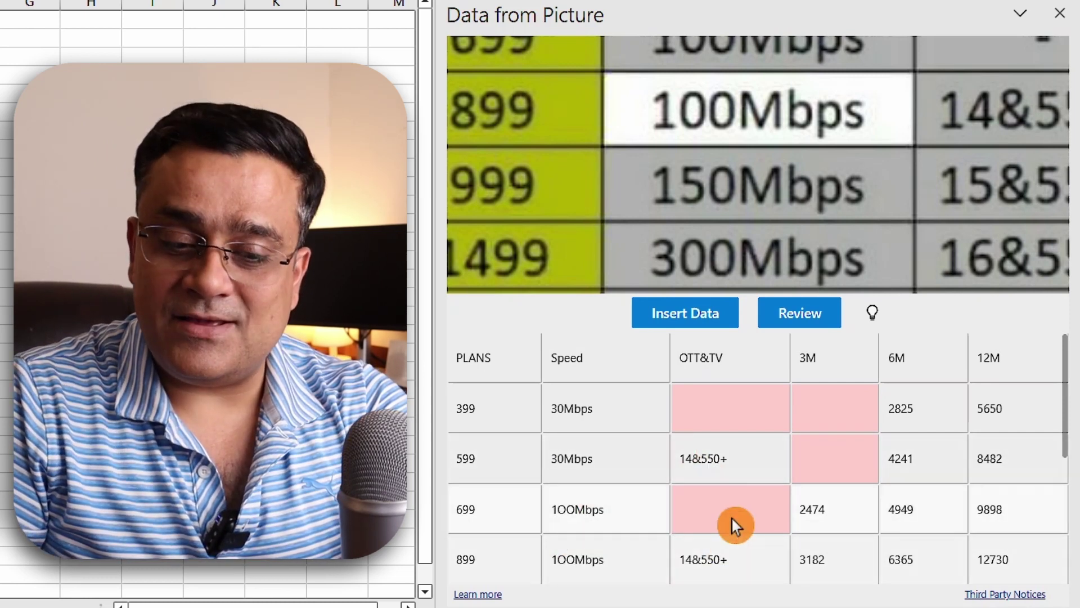
Change plan 3999's speed from IGbps to 1Gbps
scroll(734, 521, down, 2)
scroll(731, 515, down, 4)
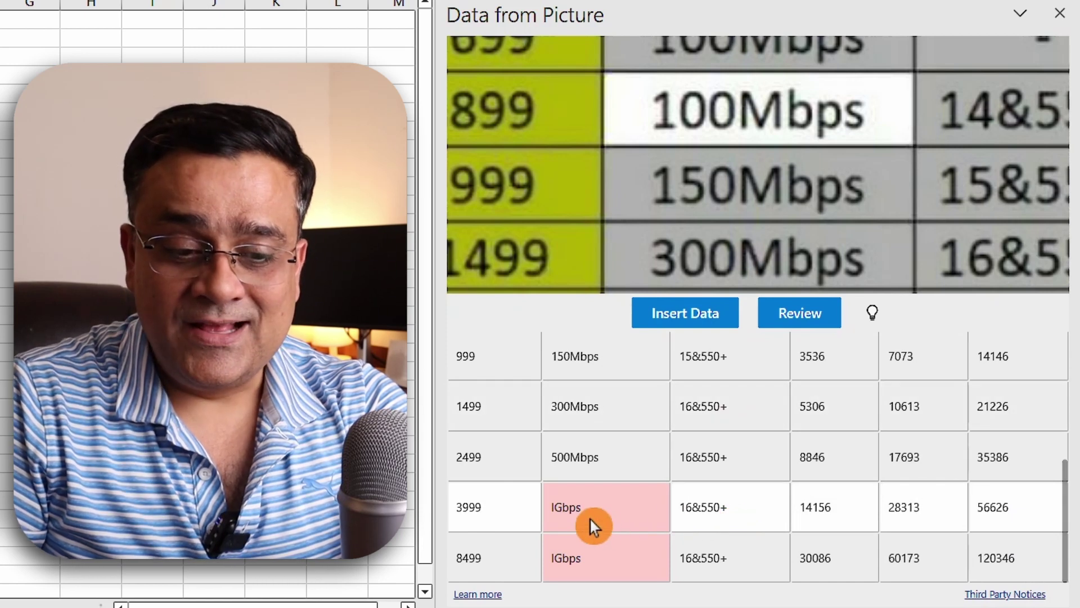
click(569, 515)
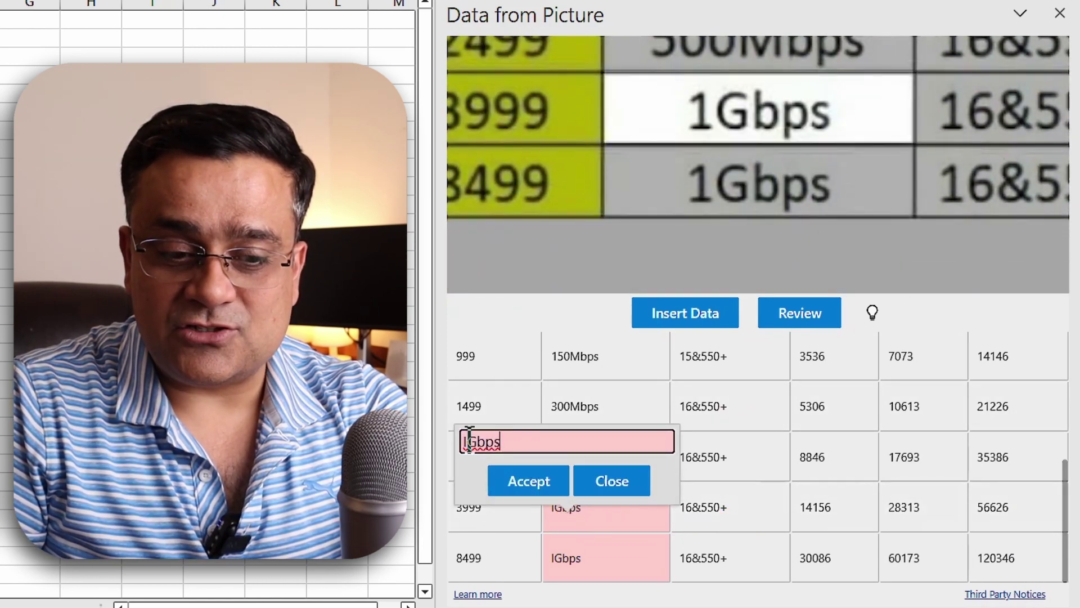
text(1)
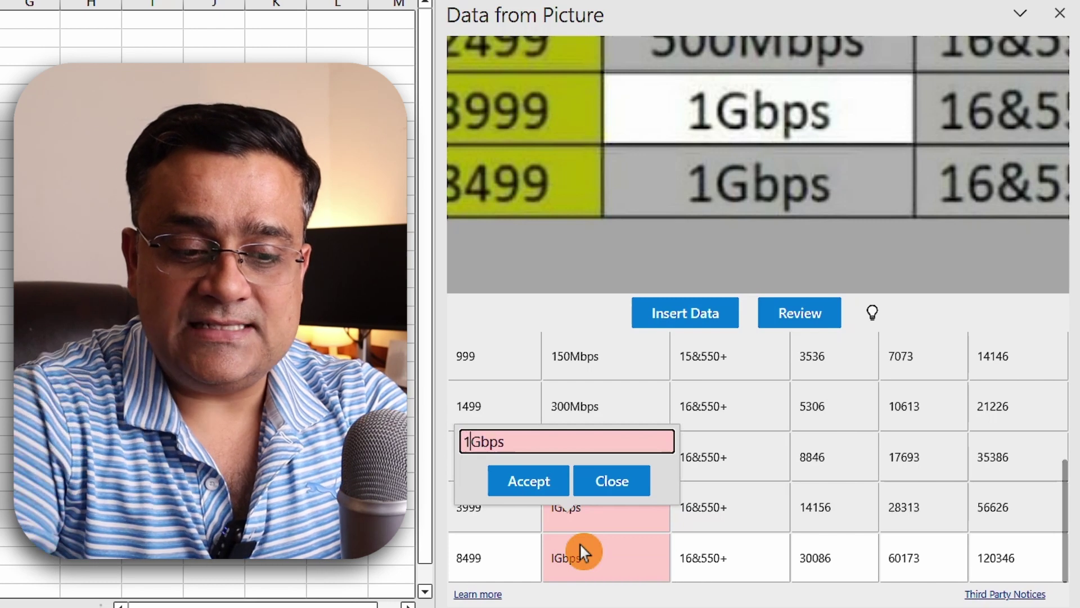
key(Delete)
click(514, 482)
Change plan 8499's speed from IGbps to 1Gbps
click(566, 557)
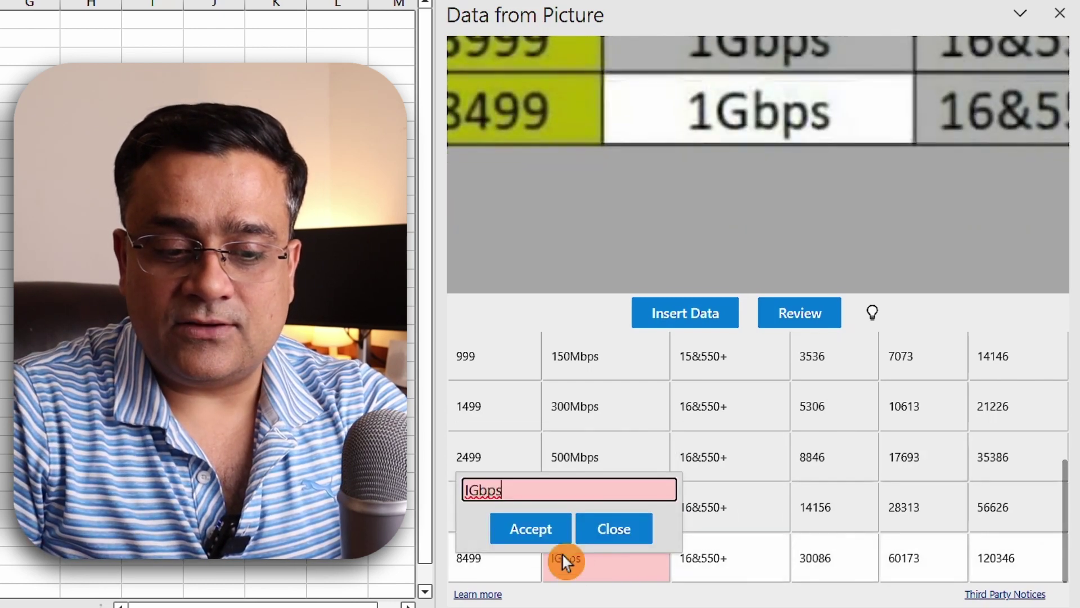
text(1)
key(Delete)
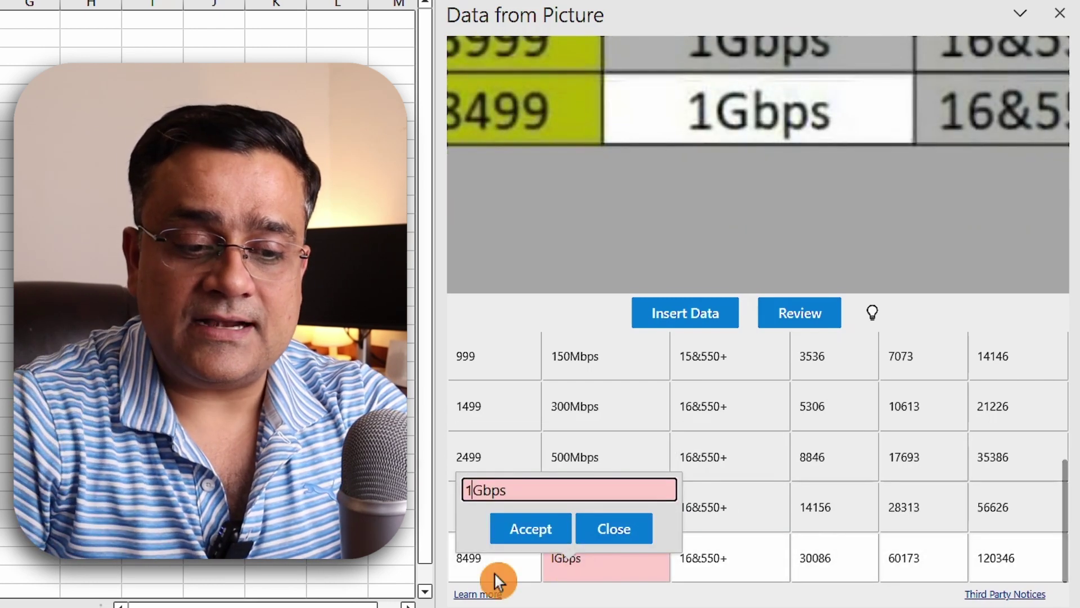
click(540, 529)
scroll(644, 512, up, 2)
scroll(643, 512, up, 3)
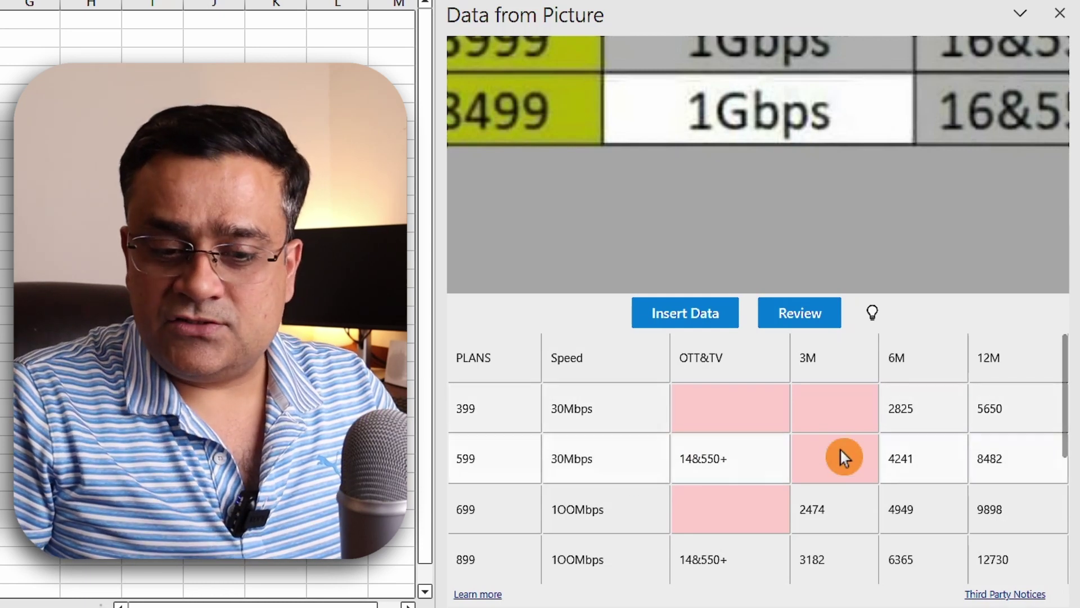
mouse_move(777, 410)
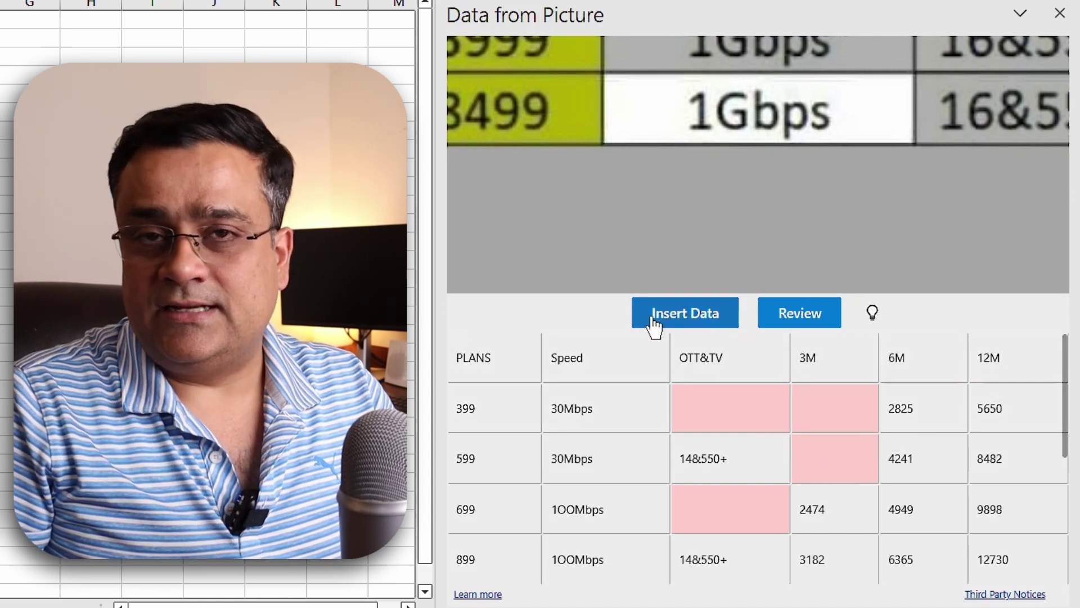
Insert the plans table at C3:H12 despite the review warning, then widen columns C through H
click(674, 320)
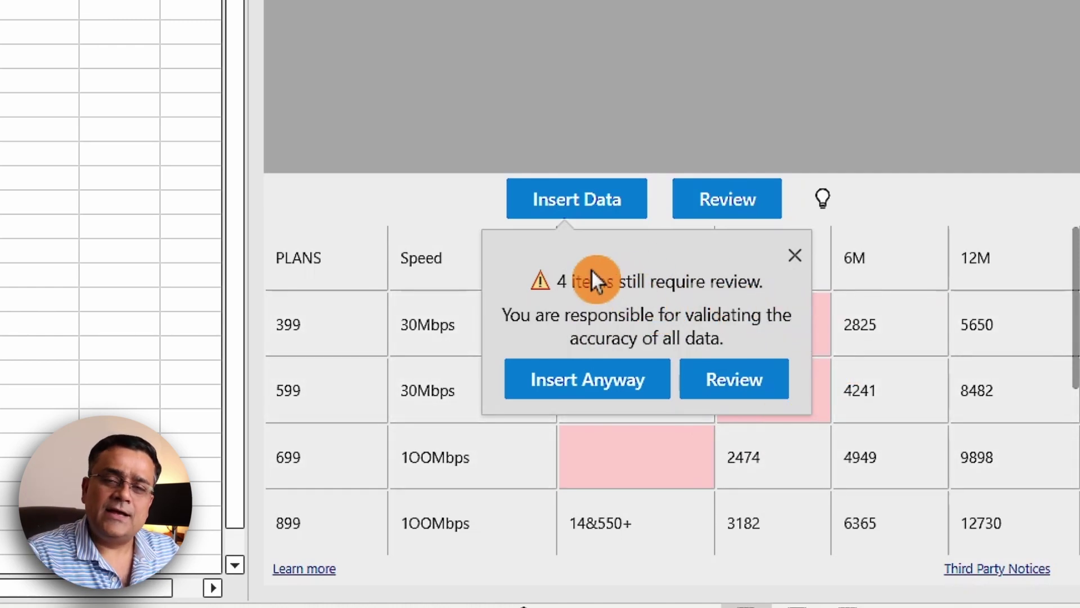
click(579, 391)
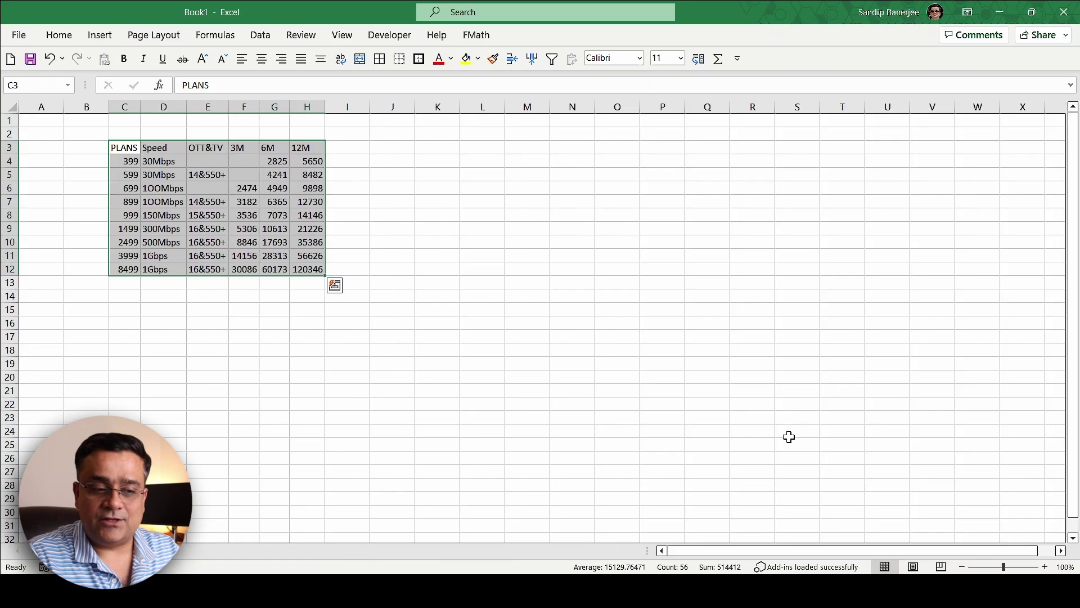
click(274, 390)
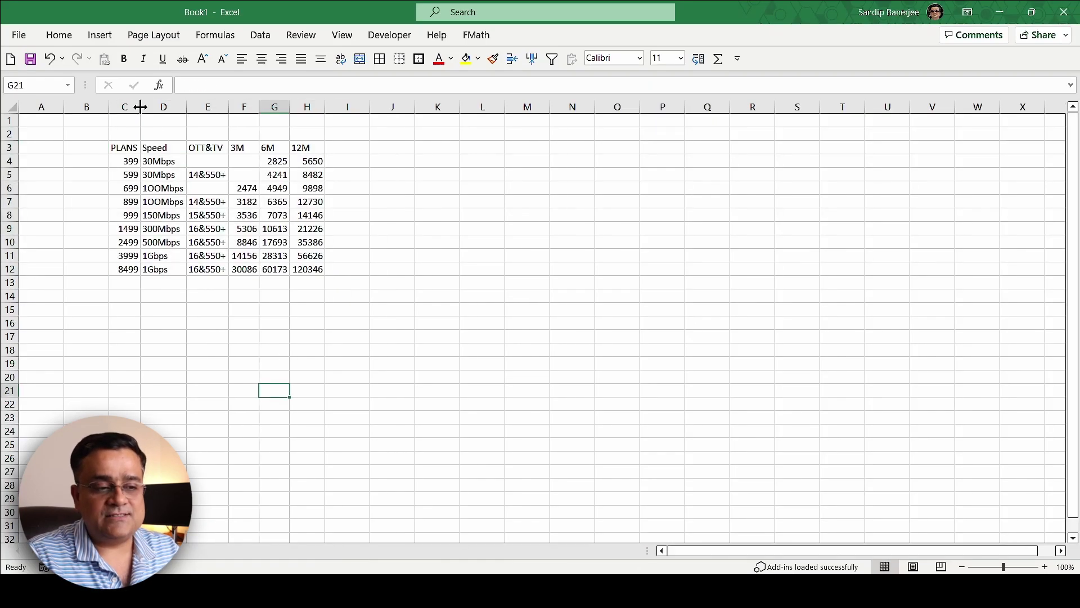
drag(140, 106, 349, 107)
drag(350, 107, 360, 106)
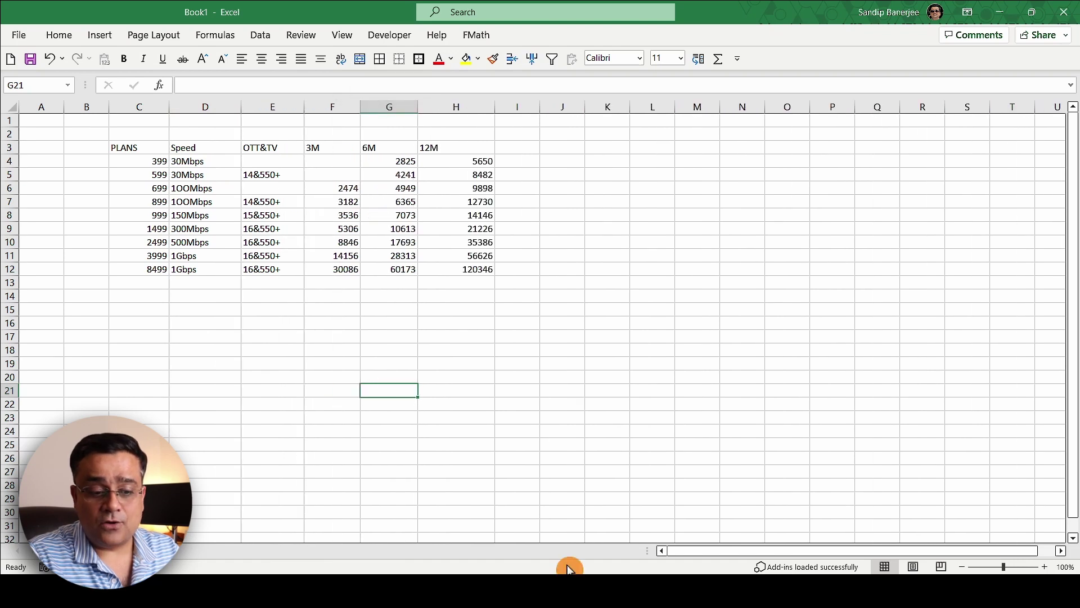
Open Internet Plan Table from File Explorer's Picture to Excel folder
click(560, 565)
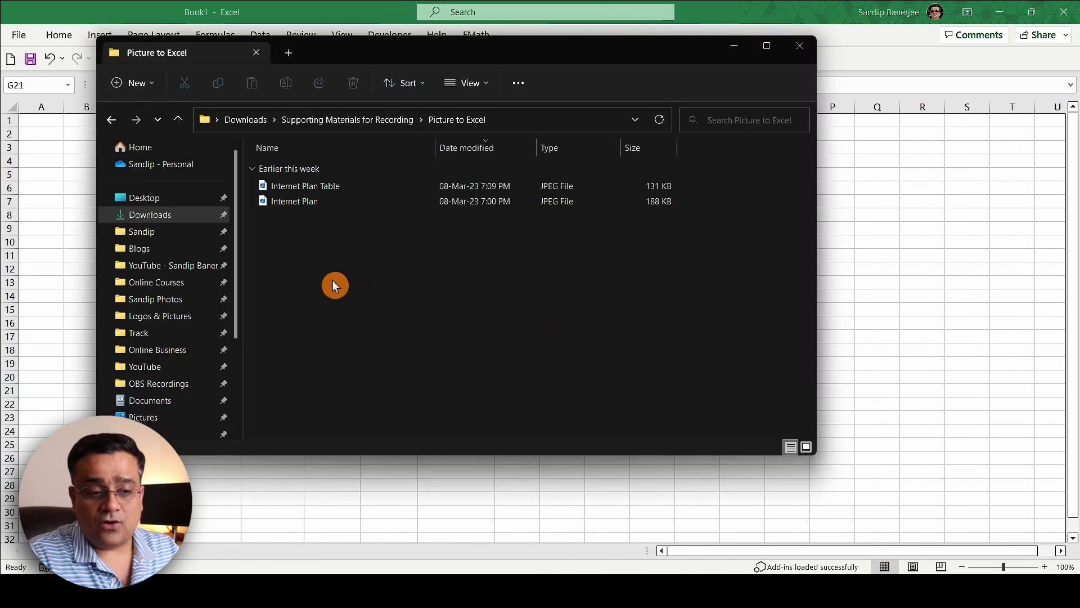
click(301, 186)
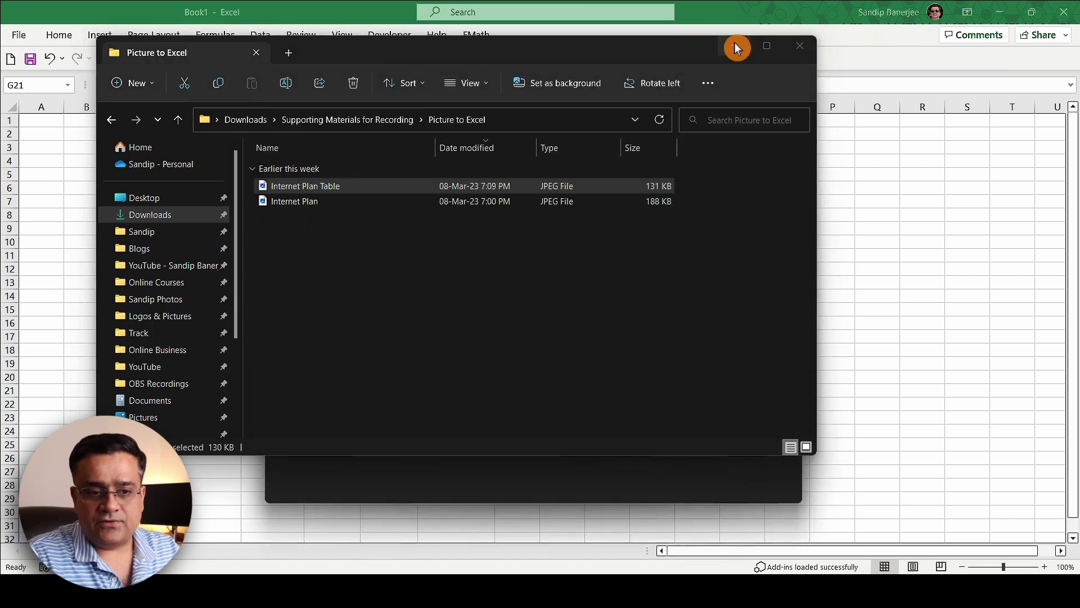
Place the plan table picture beside the imported data, view the Internet Plan flyer, then close Photos
click(735, 45)
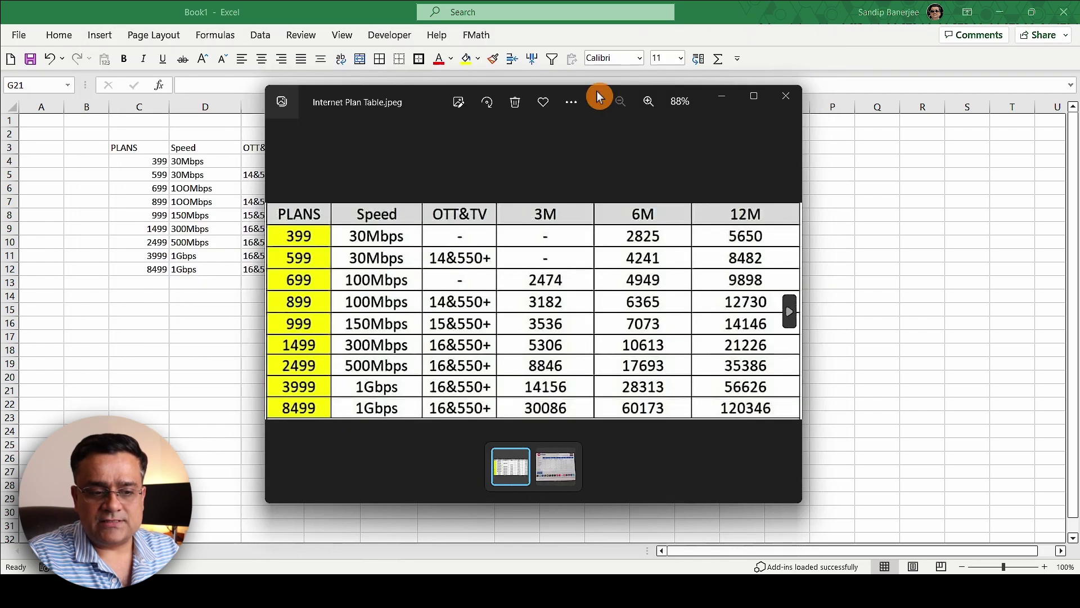
drag(598, 97, 851, 54)
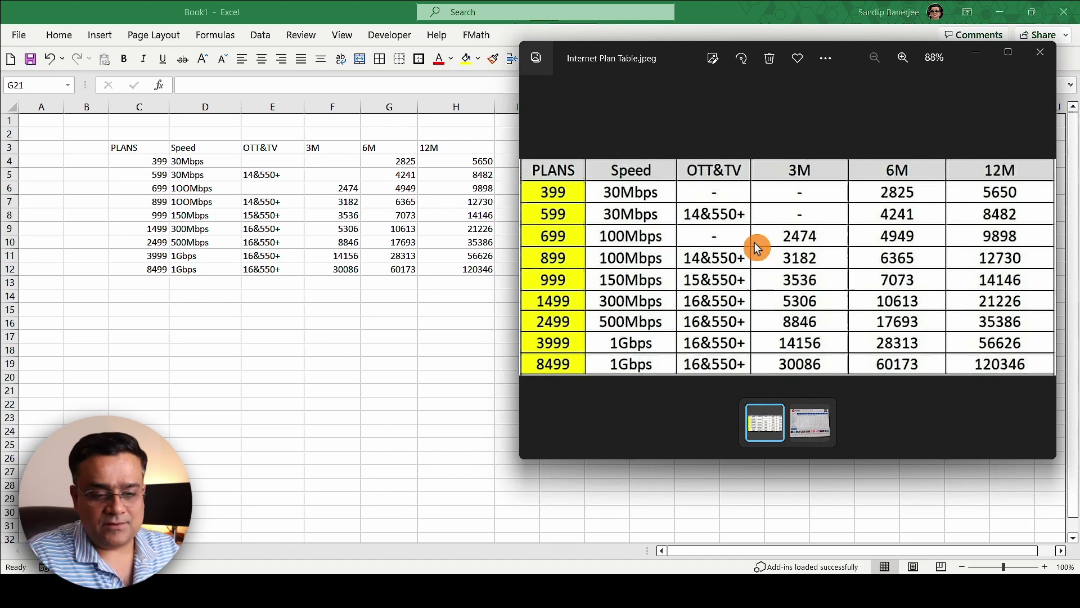
click(805, 422)
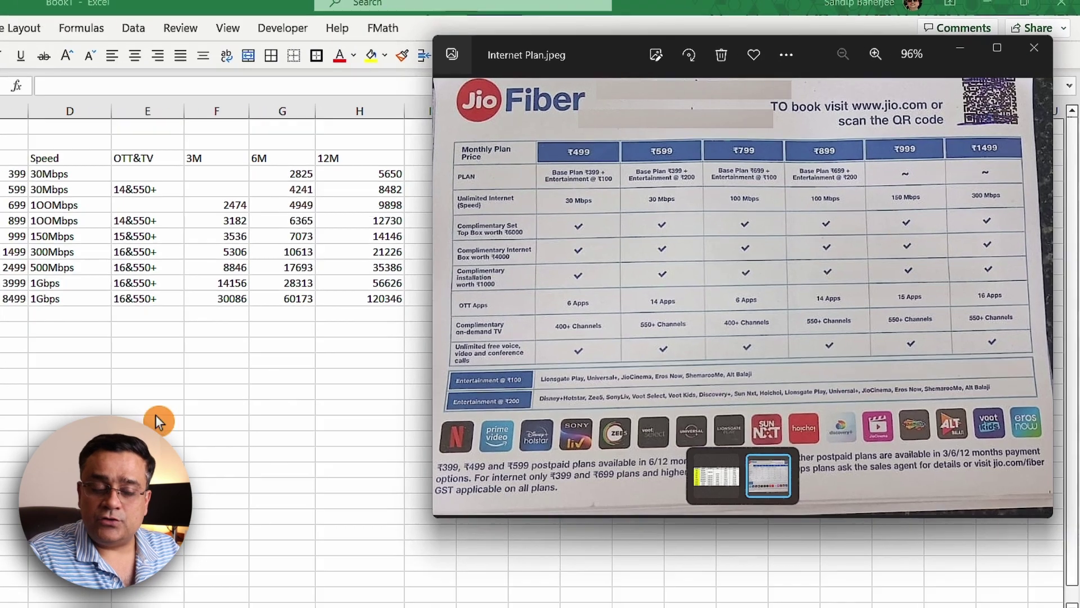
key(alt+Tab)
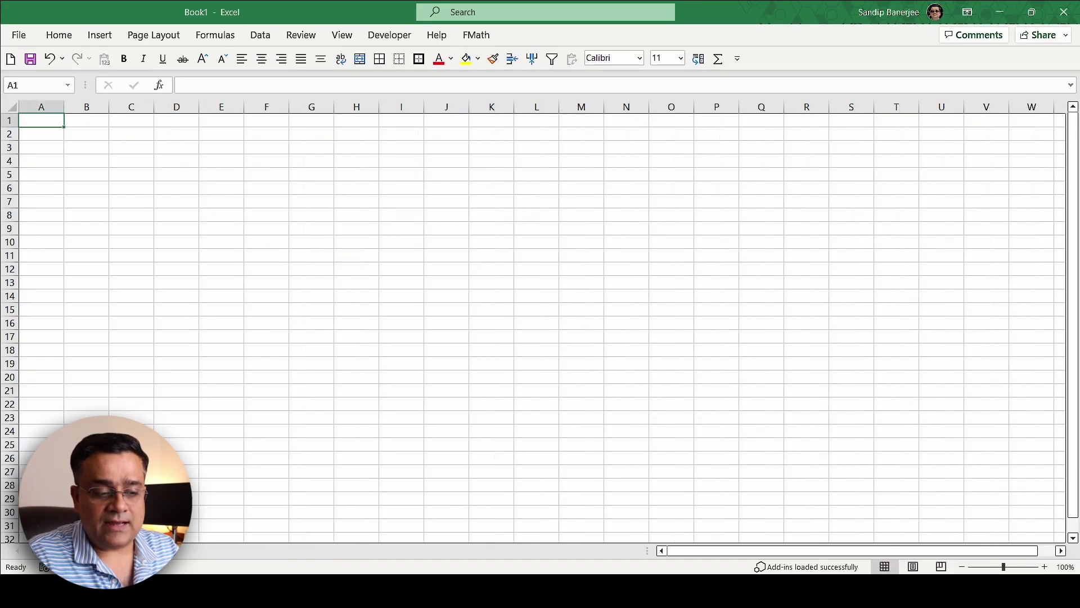
On a new sheet, load the Internet Plan photo through Get Data > From Picture > Picture From File
click(311, 37)
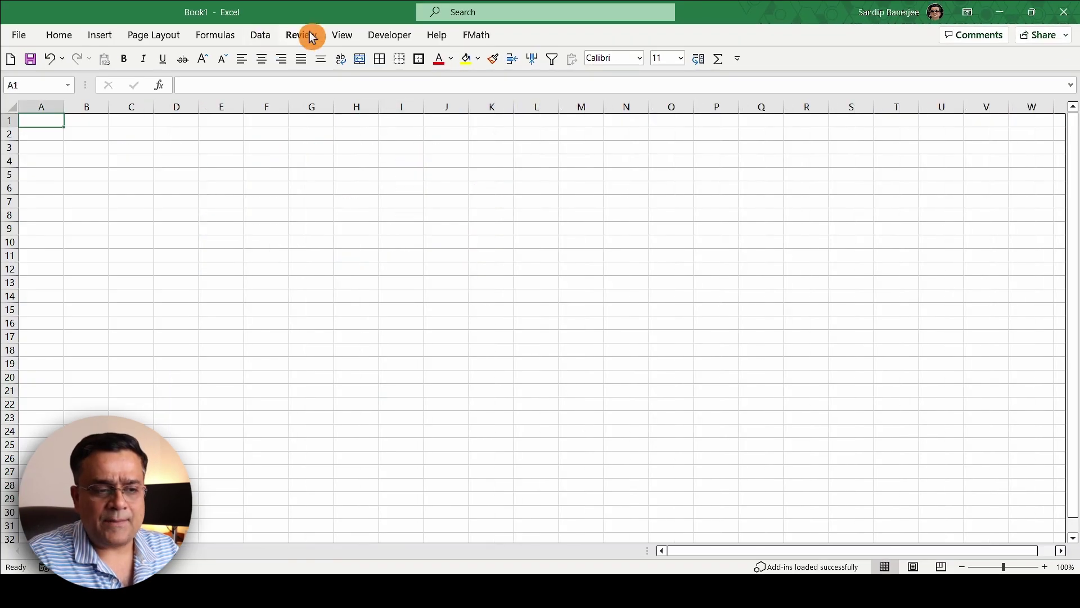
click(264, 36)
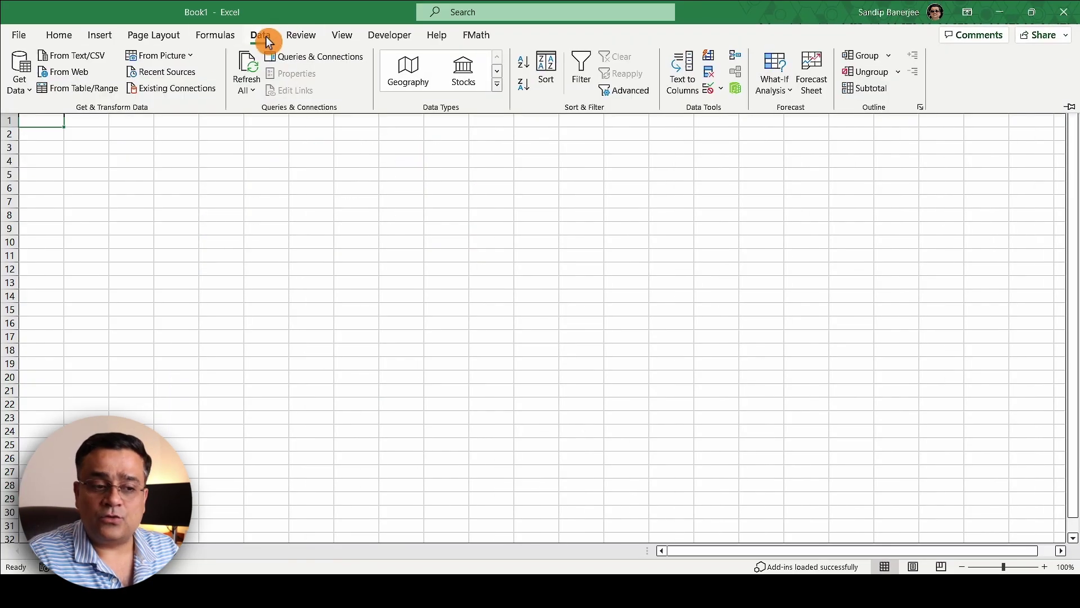
click(23, 84)
mouse_move(140, 248)
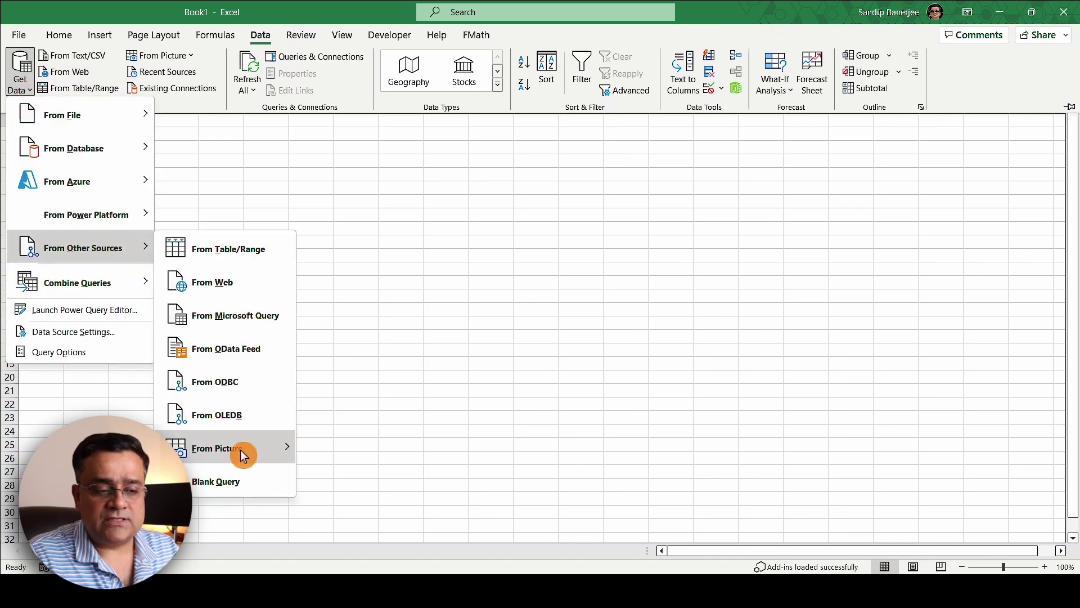
mouse_move(248, 450)
click(352, 442)
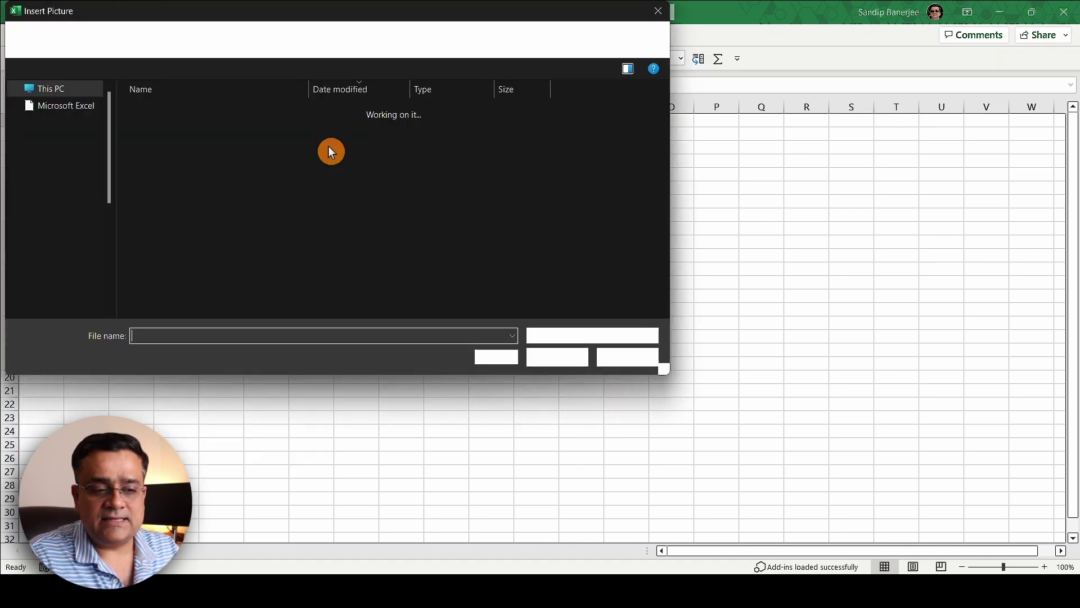
click(180, 146)
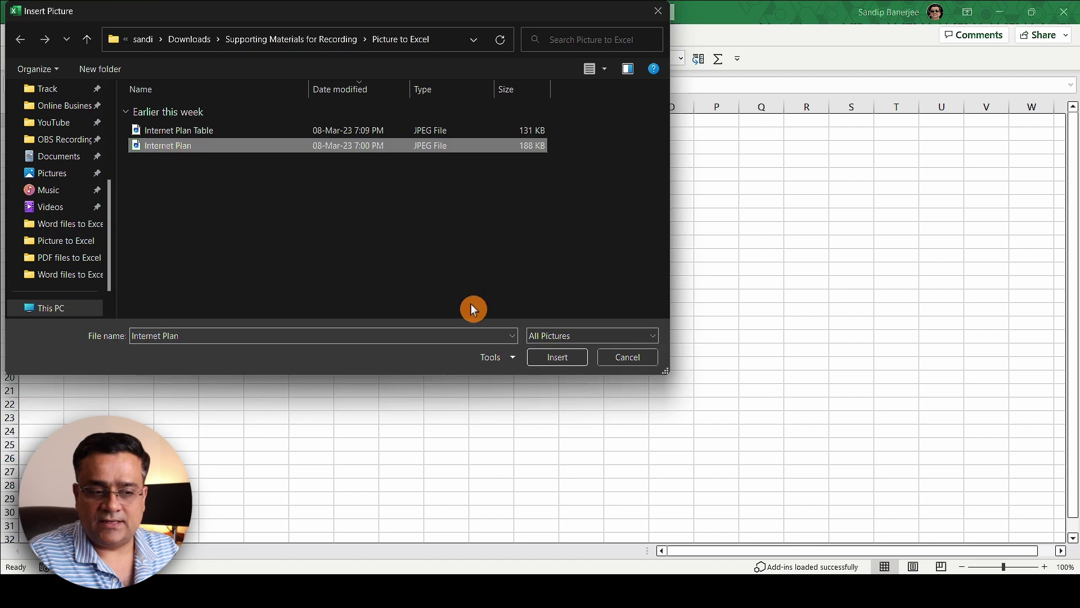
click(551, 359)
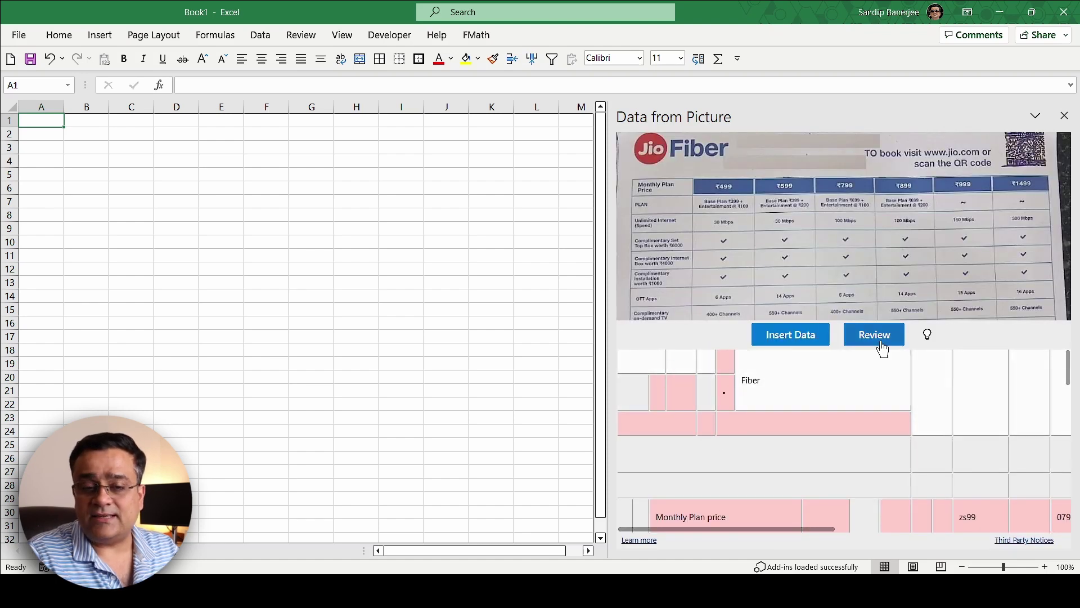
Scroll through the flyer preview and attempt Insert Data, raising the 172-items review warning
scroll(971, 393, down, 3)
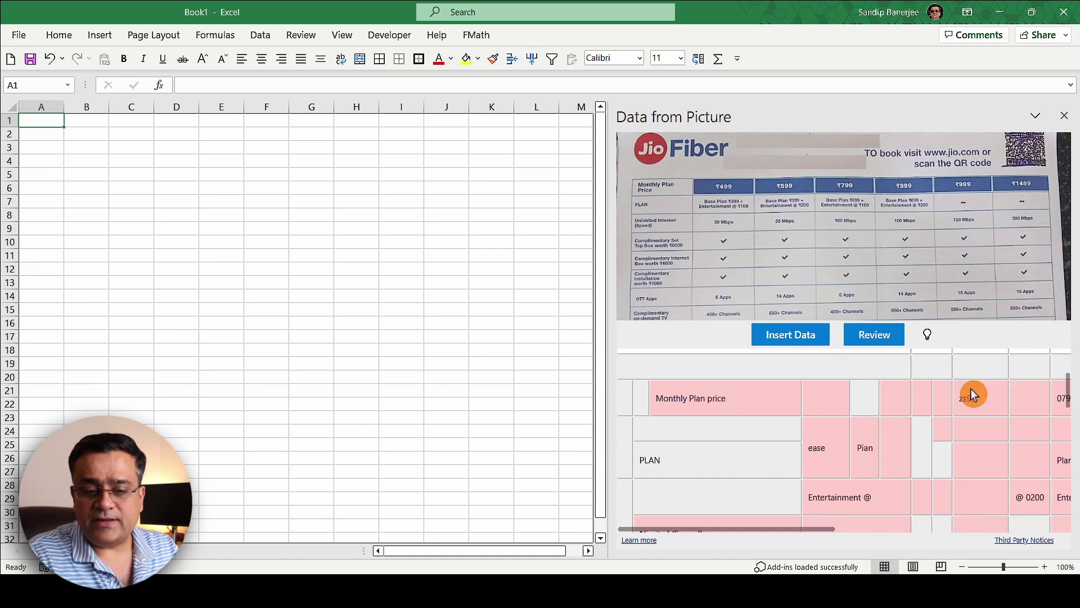
scroll(973, 393, down, 8)
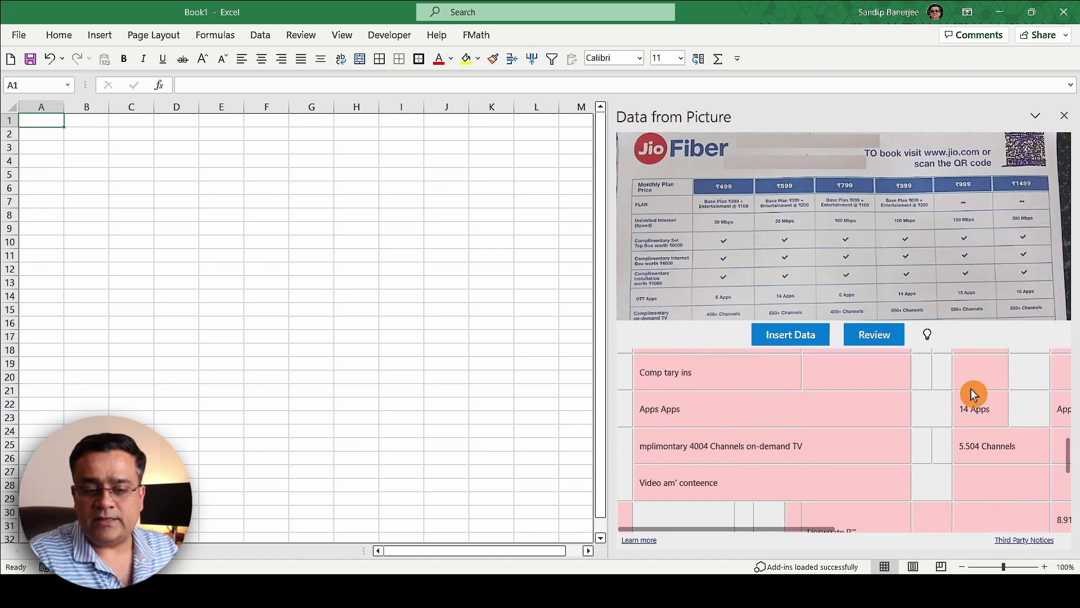
scroll(972, 393, down, 6)
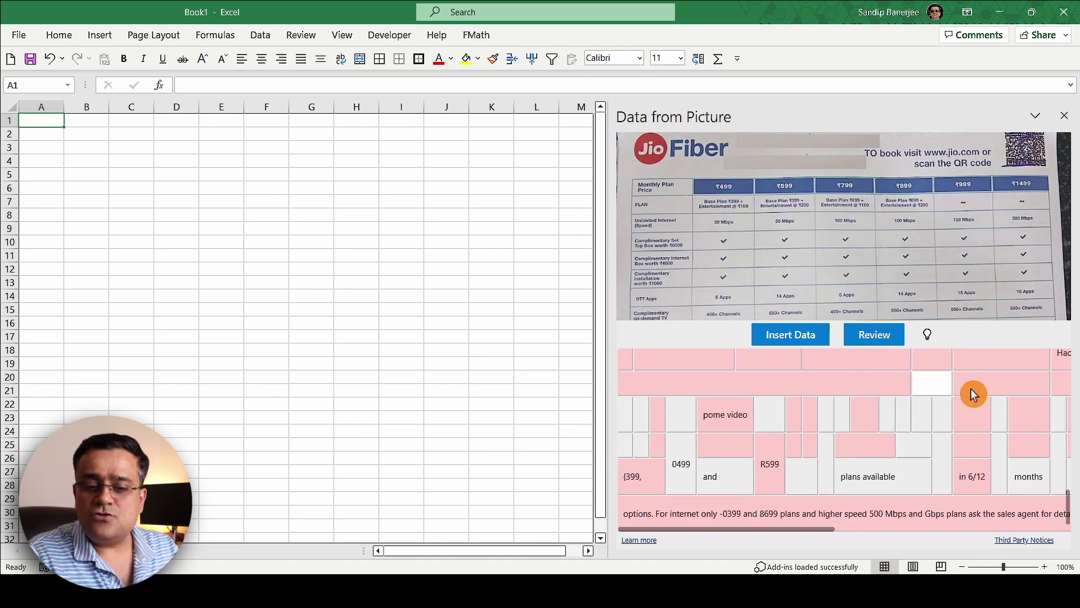
scroll(970, 388, up, 1)
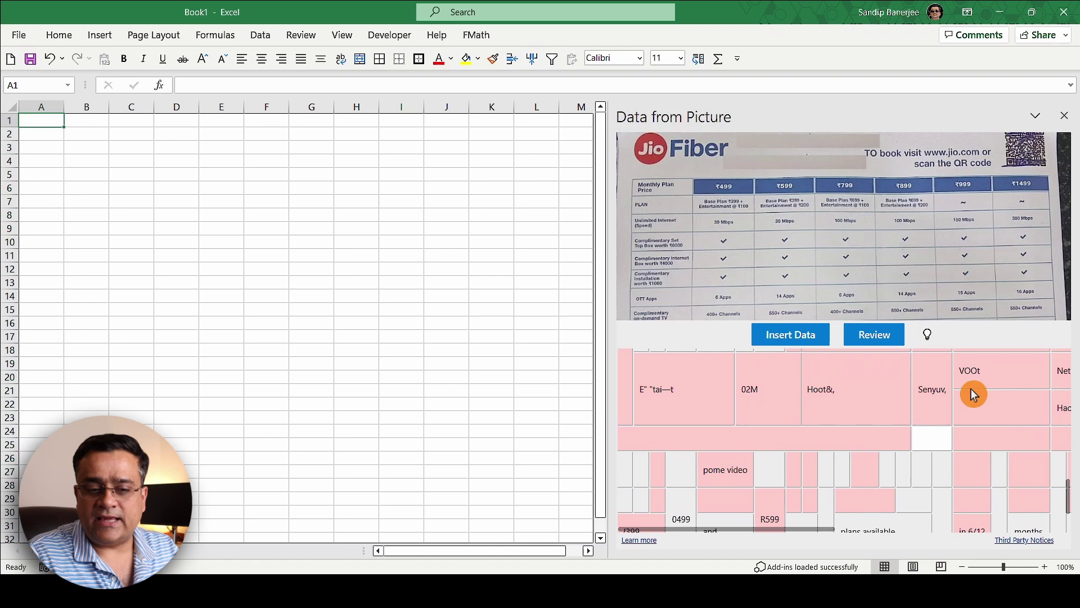
click(796, 337)
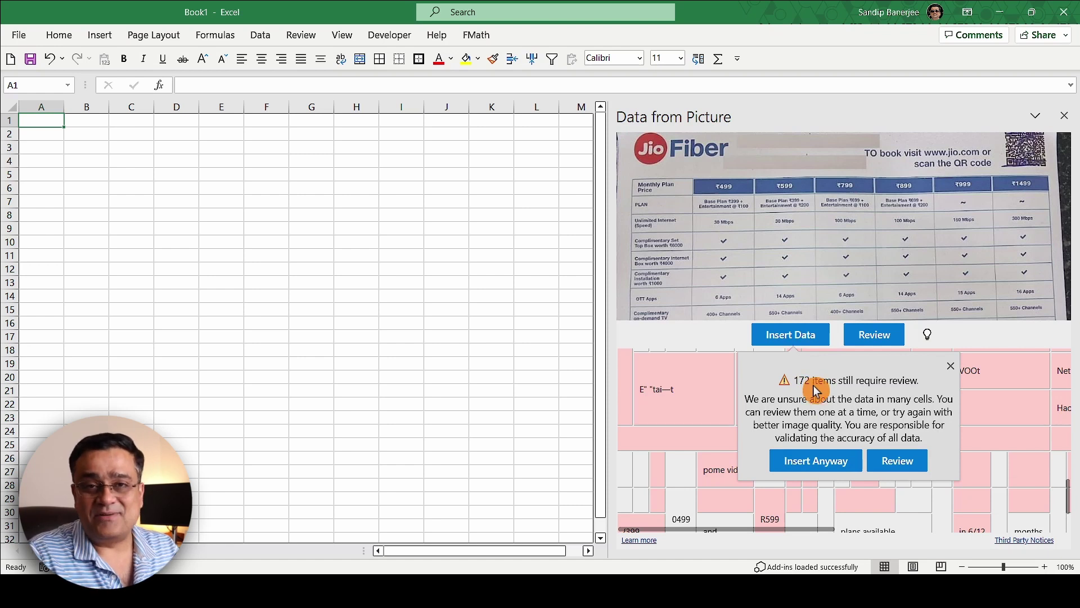
Insert the flyer data anyway and inspect the garbled cells spread across rows 1–28
click(822, 462)
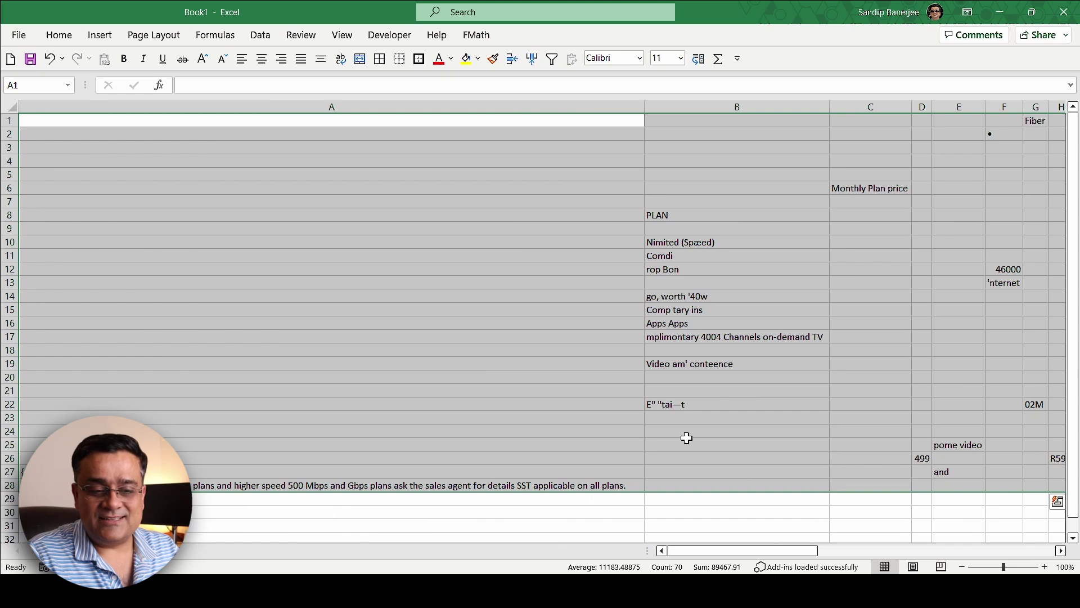
scroll(729, 370, down, 3)
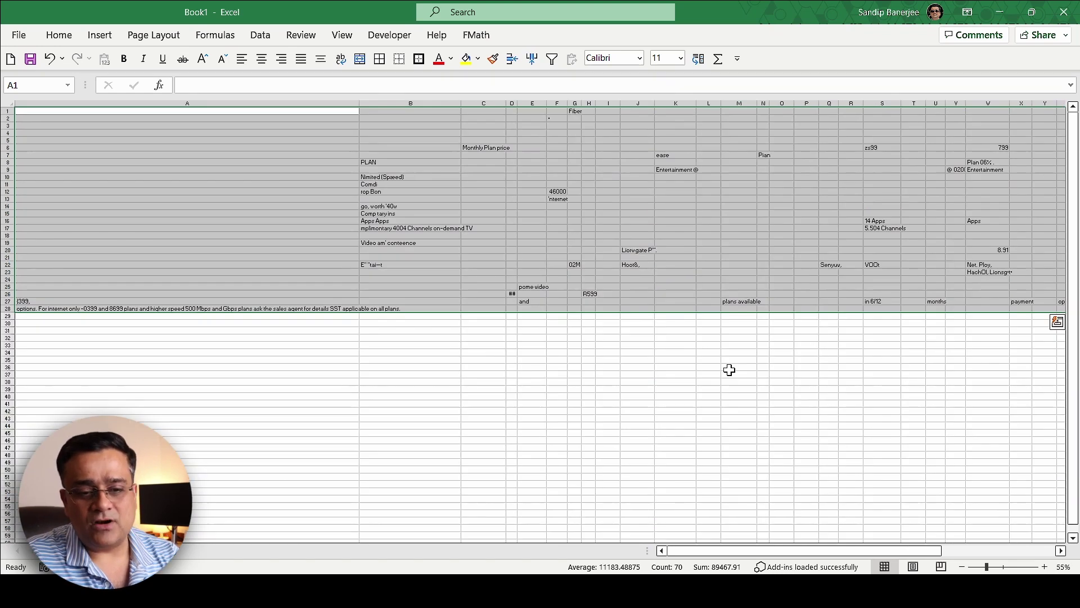
scroll(735, 265, up, 4)
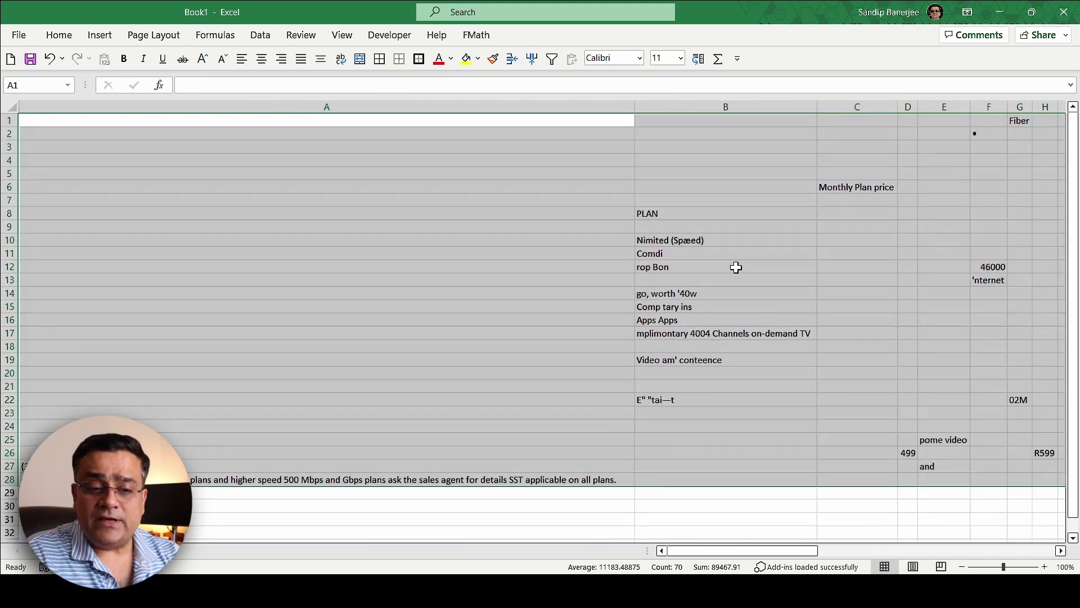